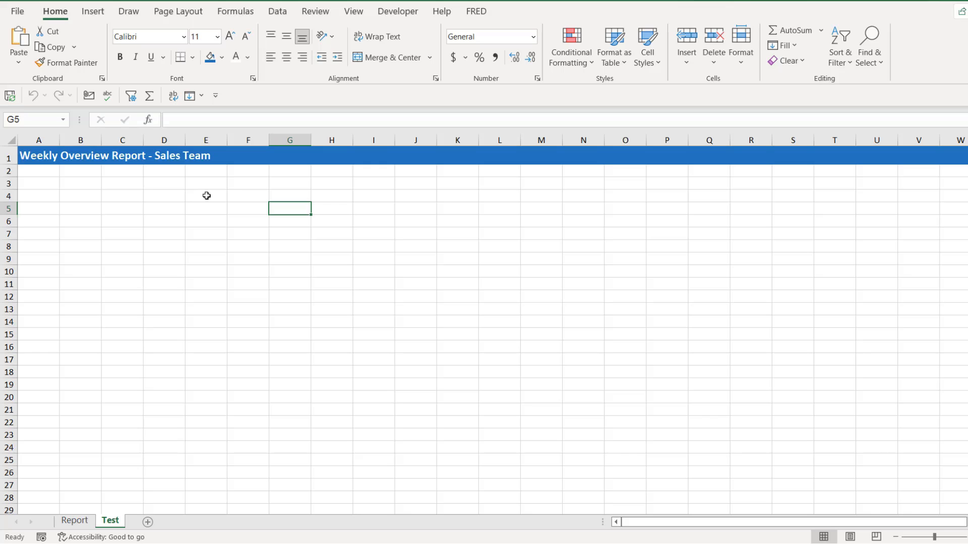
Save the workbook as an Excel Macro-Enabled Workbook (*.xlsm) named 11-03-recording-a-macro-with-relative-referencing.
{"action": "left_click", "coordinate": [11, 98]}
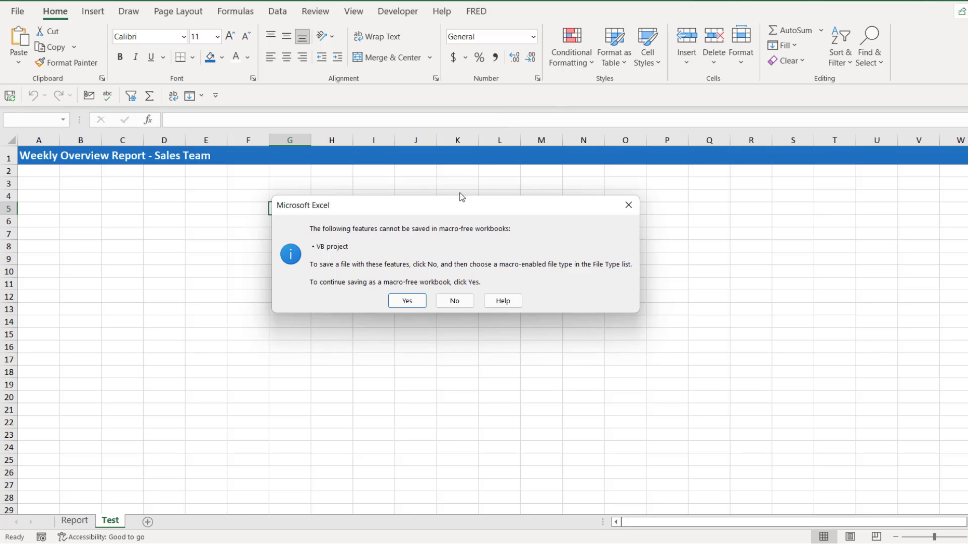
{"action": "left_click", "coordinate": [451, 303]}
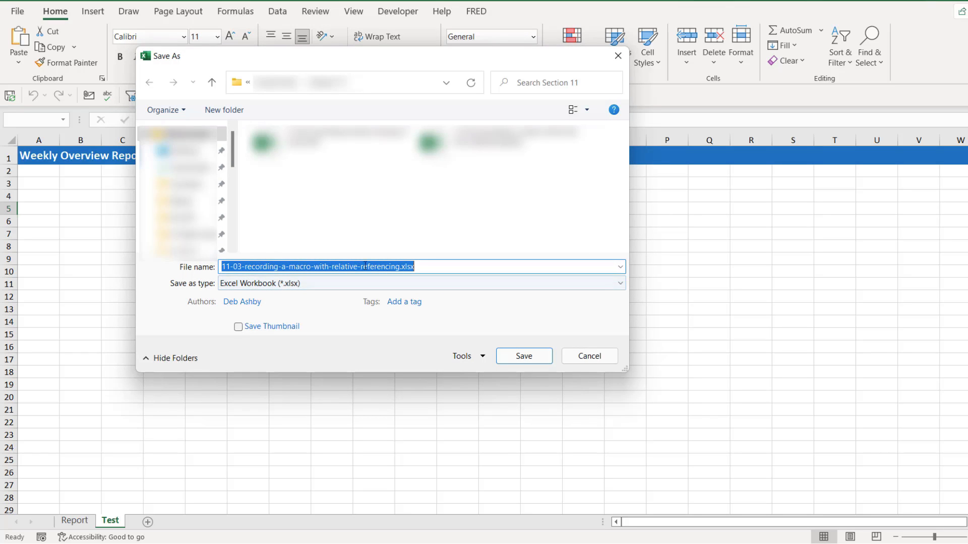
{"action": "left_click", "coordinate": [620, 283]}
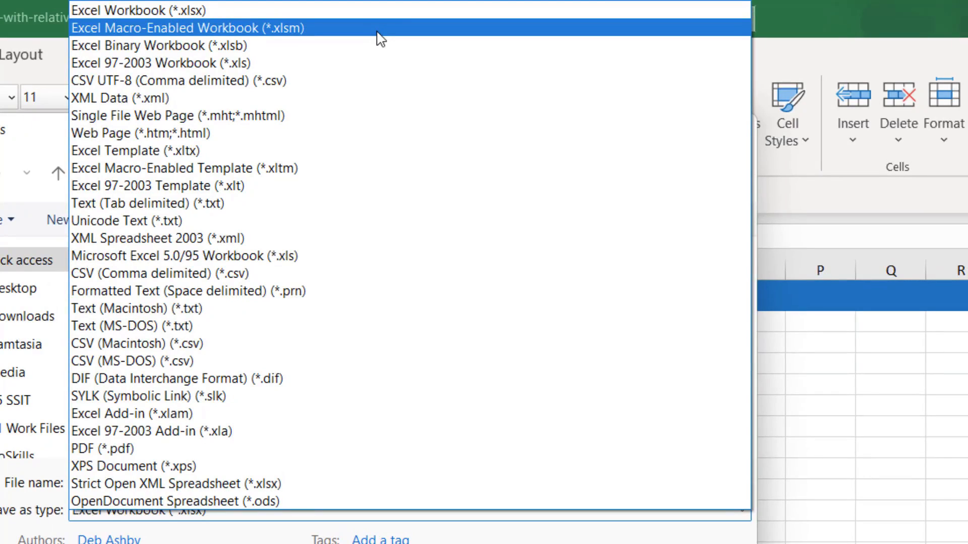
{"action": "left_click", "coordinate": [380, 39]}
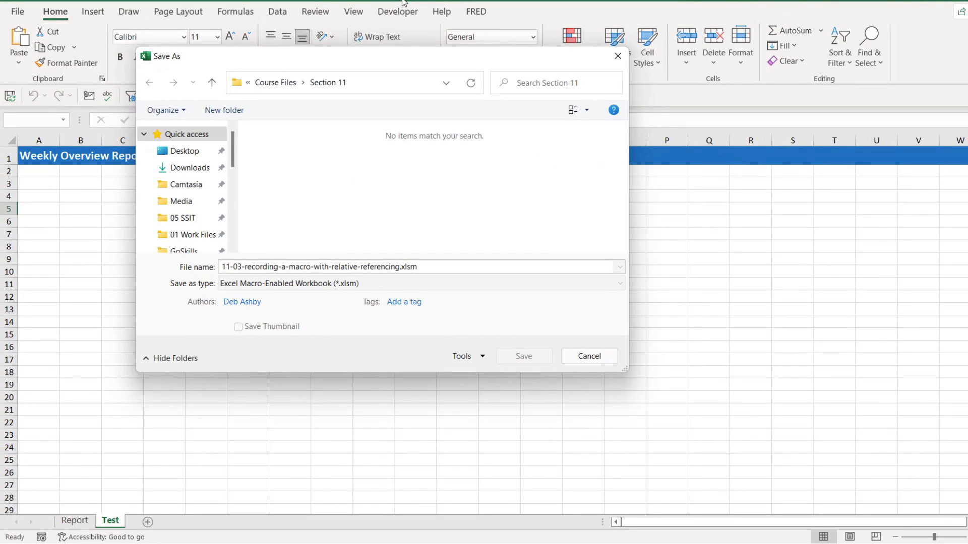
{"action": "left_click", "coordinate": [525, 356]}
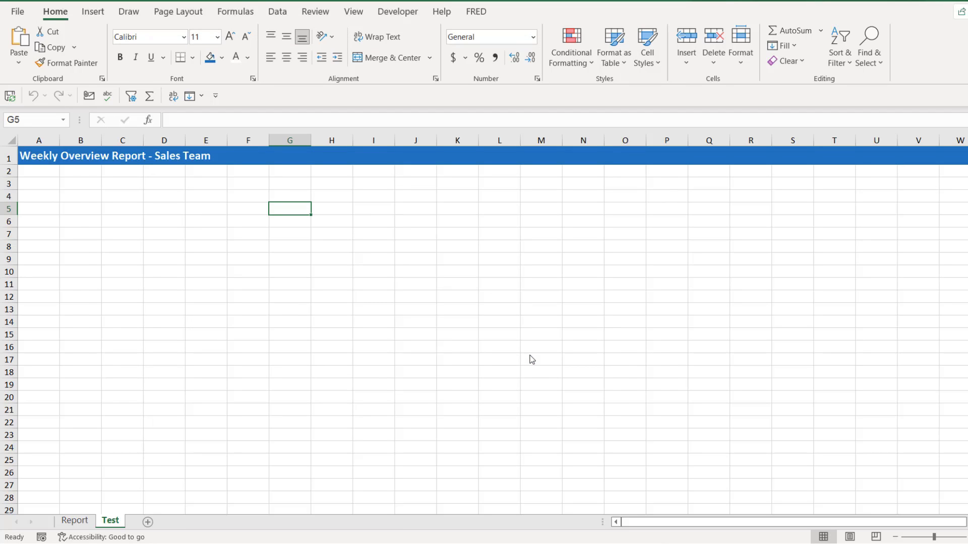
Run the Format_Report_Header macro on the Report sheet with cell A18 selected.
{"action": "key", "text": "ctrl+Page_Up"}
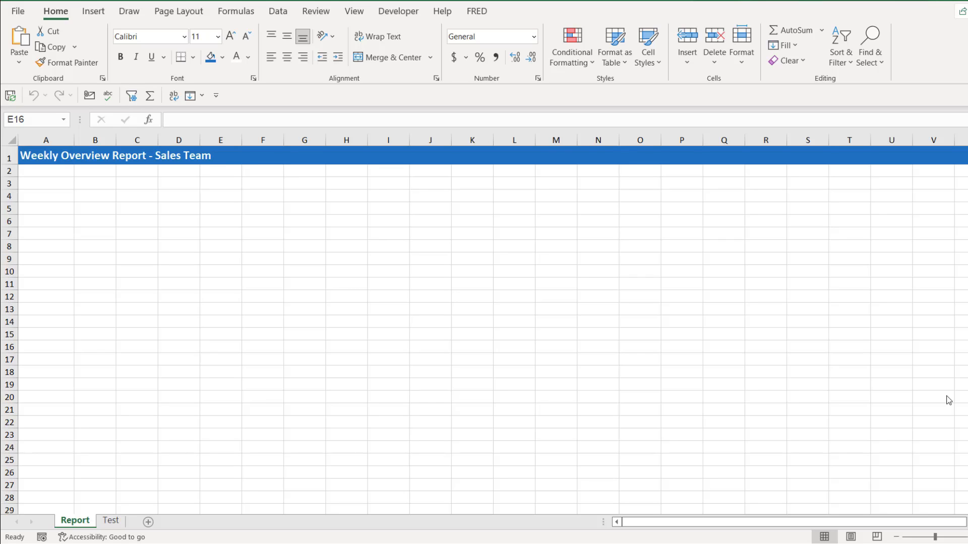
{"action": "left_click", "coordinate": [10, 372]}
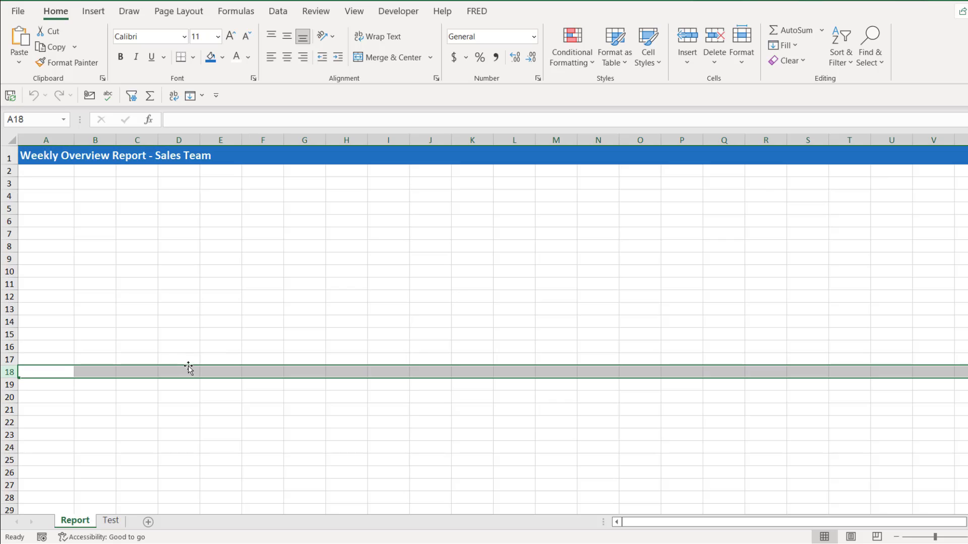
{"action": "left_click", "coordinate": [45, 371]}
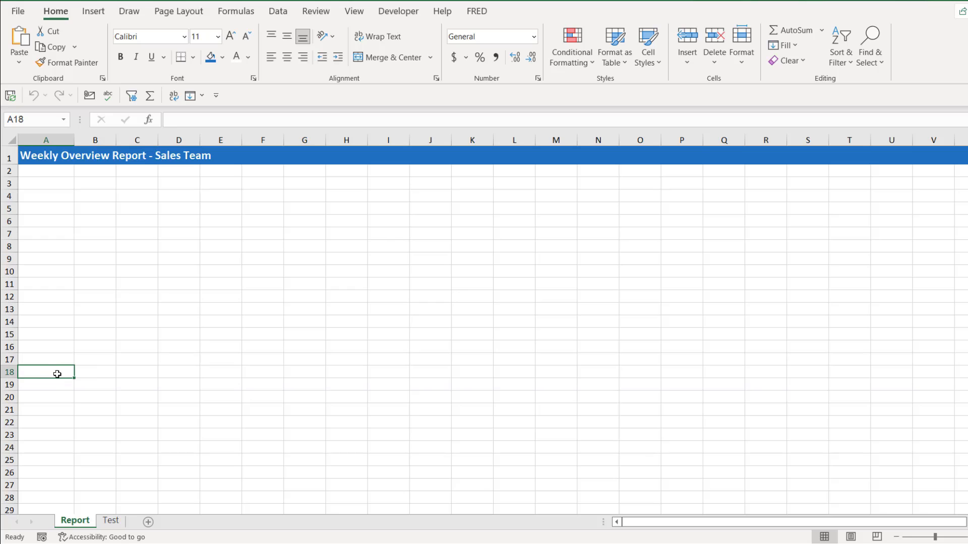
{"action": "left_click", "coordinate": [392, 15]}
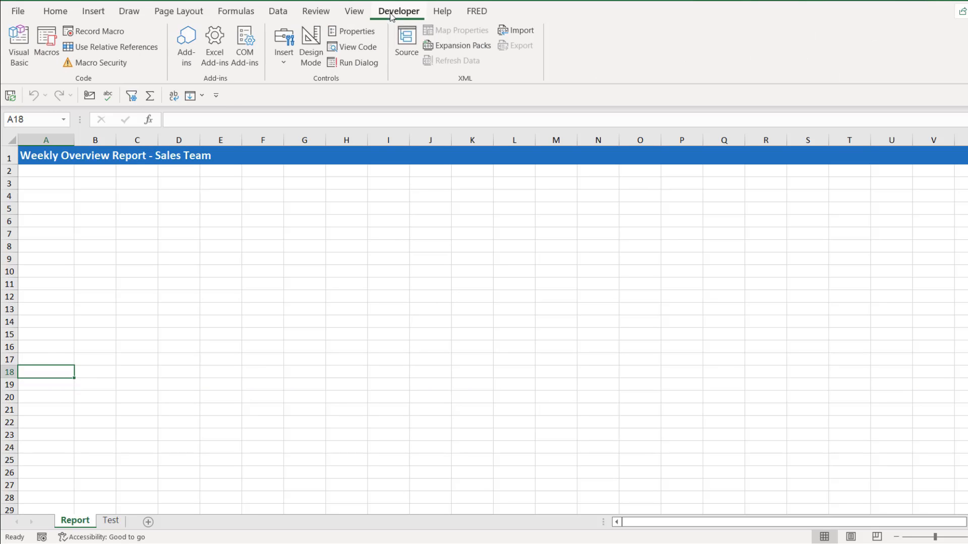
{"action": "left_click", "coordinate": [46, 46]}
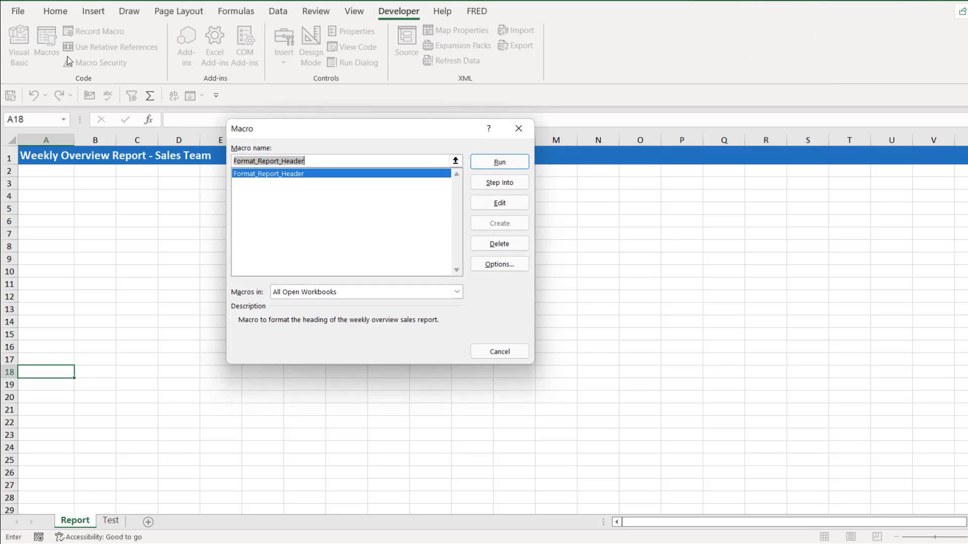
{"action": "left_click", "coordinate": [500, 162]}
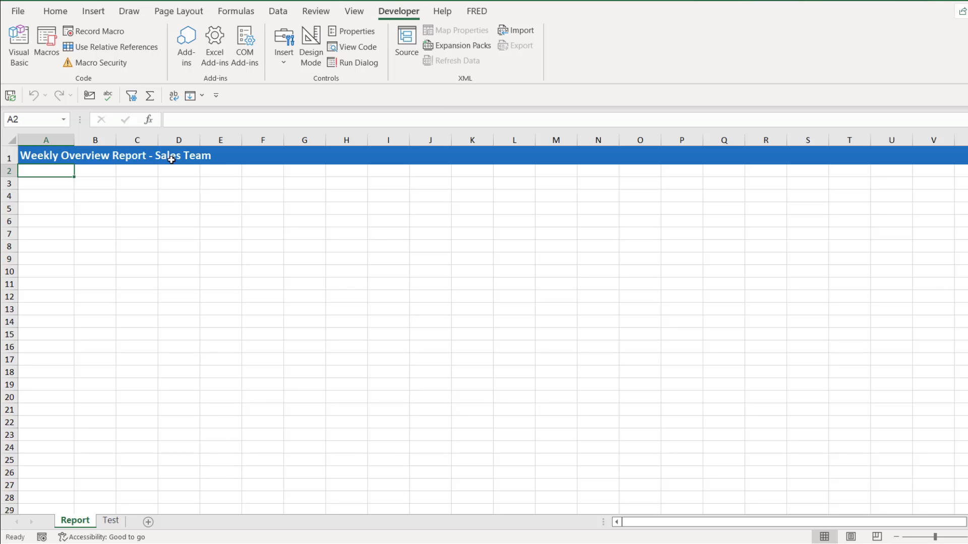
{"action": "left_click", "coordinate": [42, 156]}
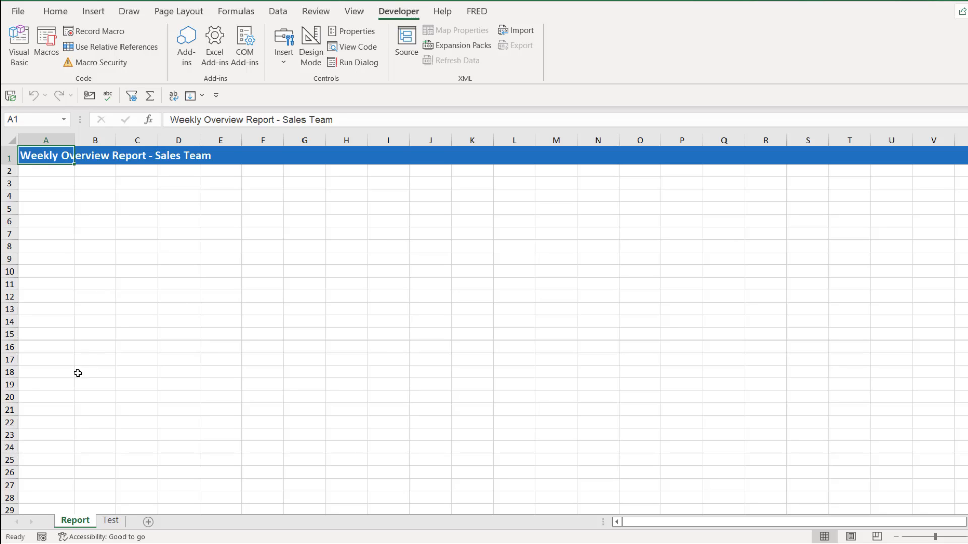
{"action": "left_click", "coordinate": [31, 373]}
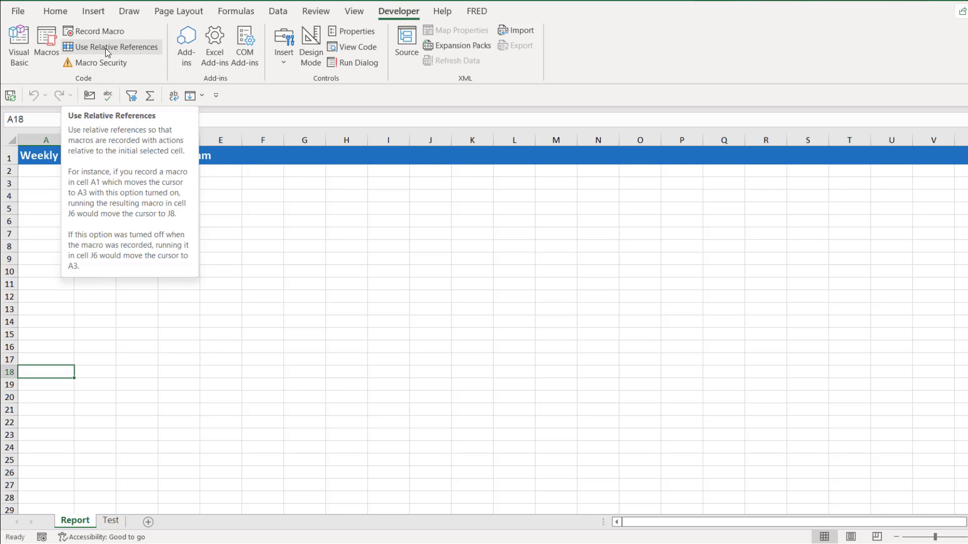
{"action": "left_click", "coordinate": [44, 155]}
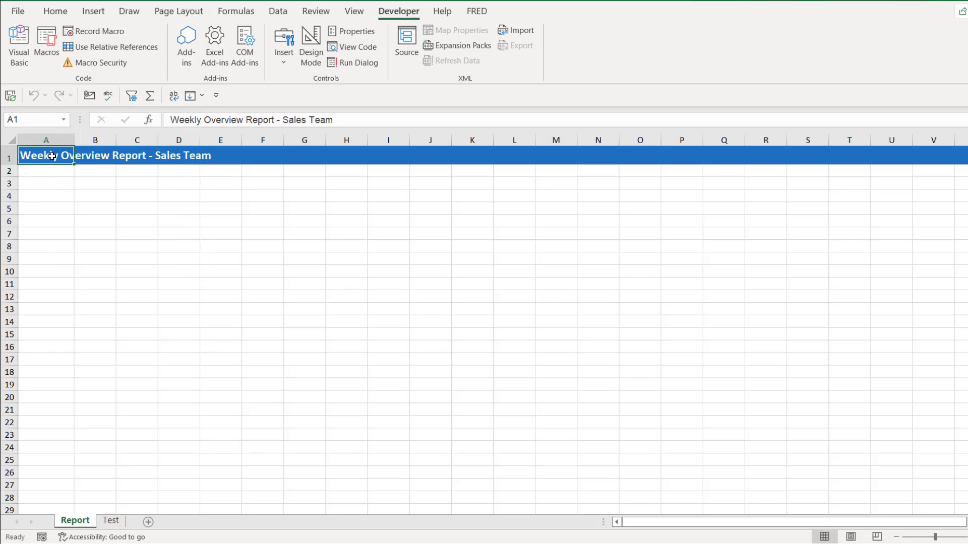
{"action": "left_click", "coordinate": [34, 372]}
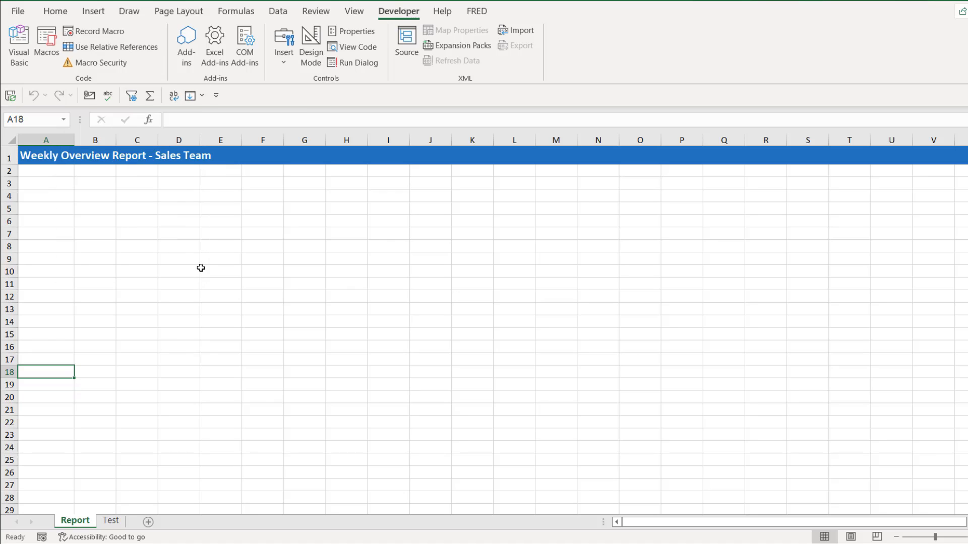
Start recording a relative-reference macro from A3 named Sales_Team_Report, with shortcut Ctrl+Shift+R and description "Sales figures for all sales teams in the company.".
{"action": "left_click", "coordinate": [39, 185]}
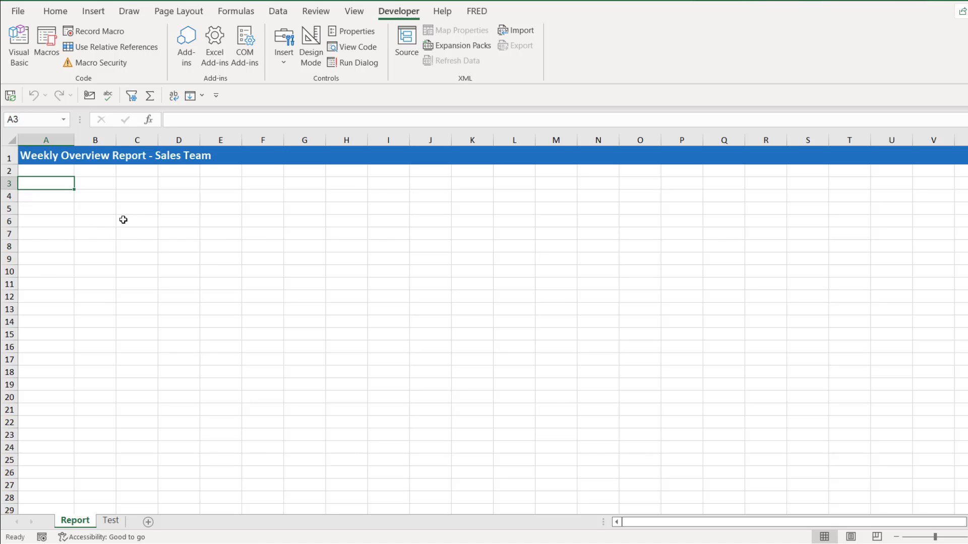
{"action": "left_click", "coordinate": [116, 47]}
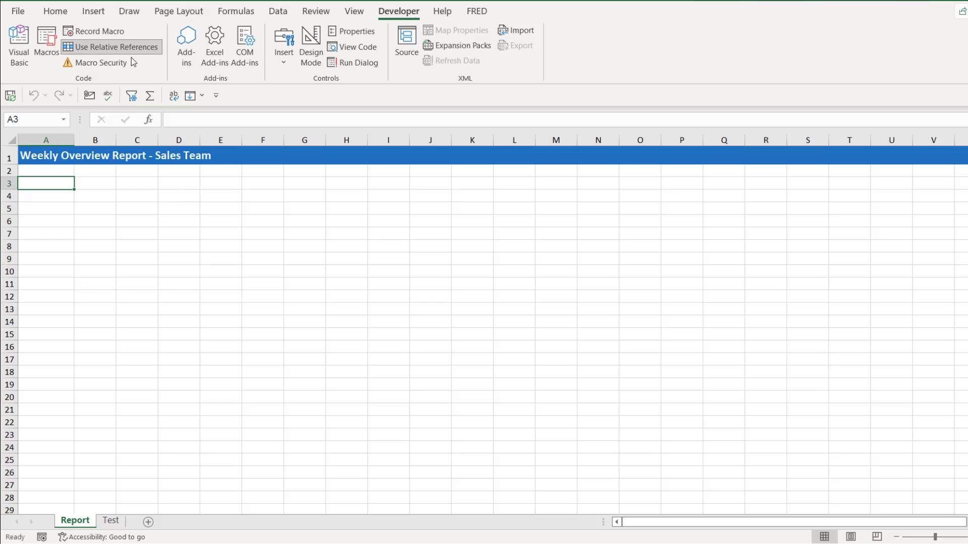
{"action": "left_click", "coordinate": [99, 32]}
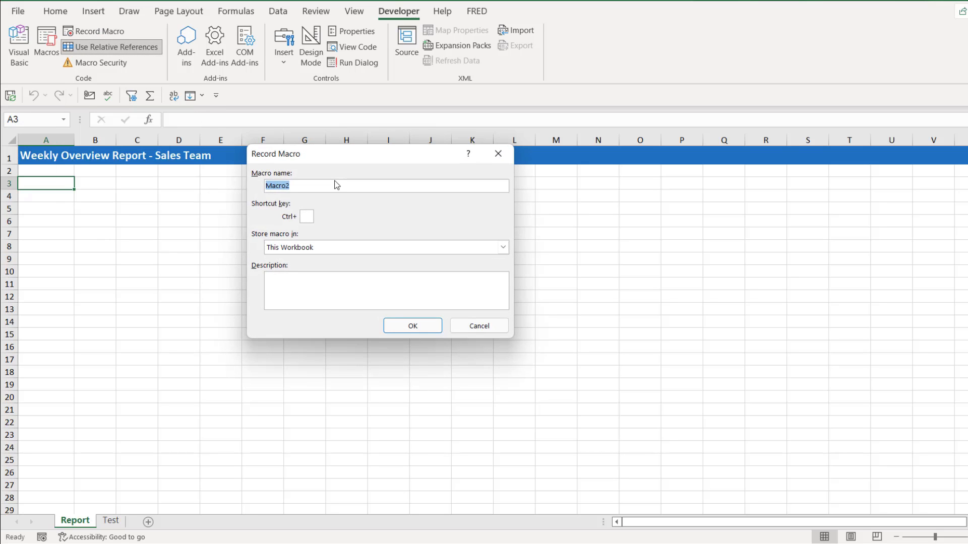
{"action": "type", "text": "Sales_e"}
{"action": "key", "text": "BackSpace"}
{"action": "type", "text": "Team_R"}
{"action": "type", "text": "eport"}
{"action": "type", "text": "R"}
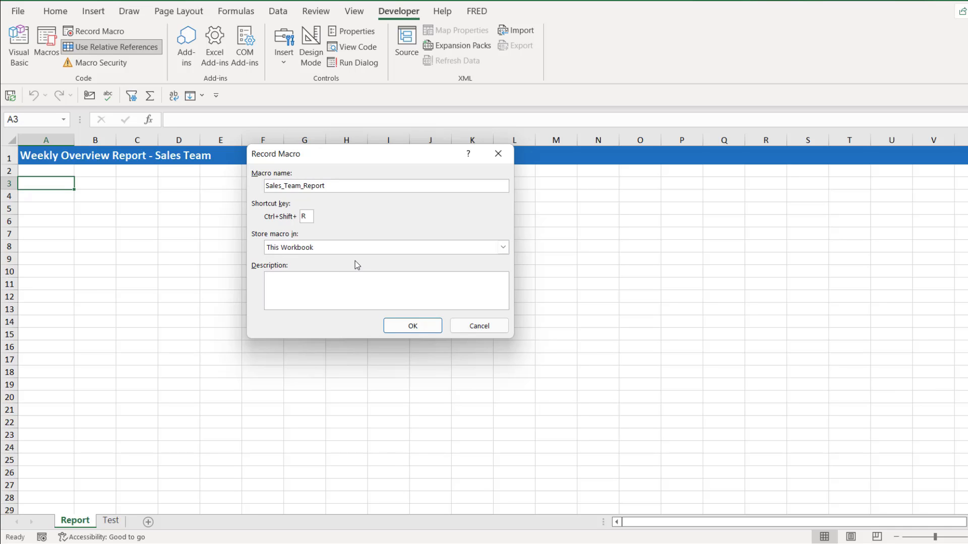
{"action": "type", "text": "Sales figures for all sales teams in the company."}
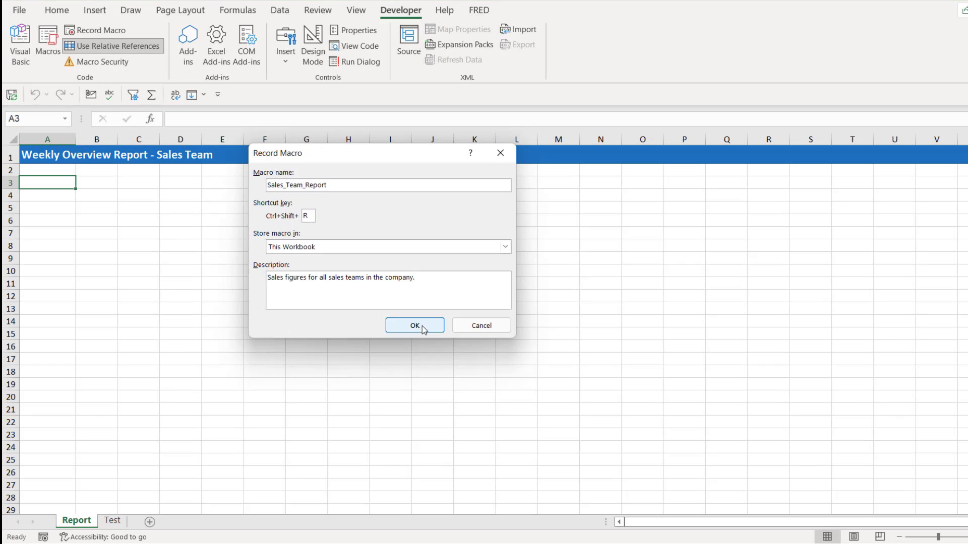
{"action": "left_click", "coordinate": [415, 326]}
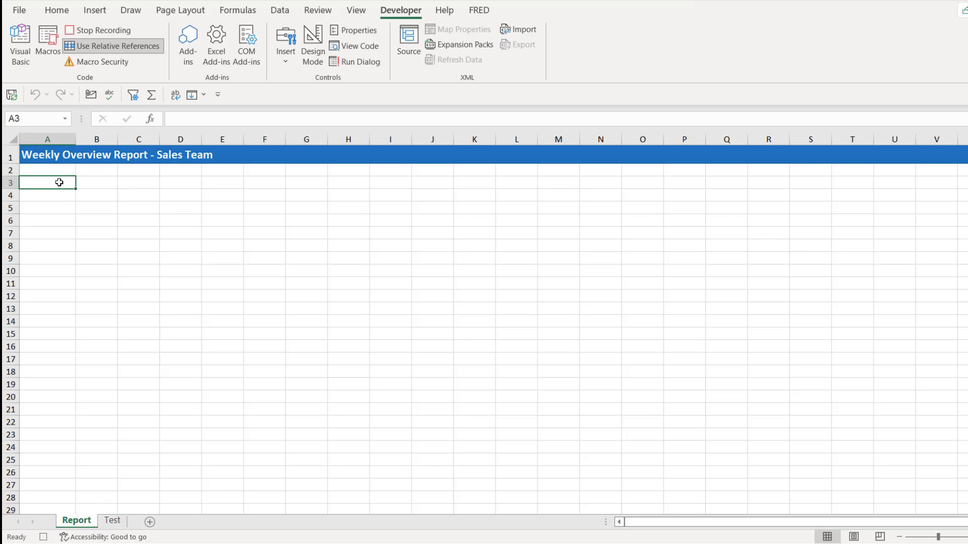
Enter the headings Team and Total in A3:B3, with Sales Team 1 to 4 and totals $300, $400, $600 and $1,000 below.
{"action": "type", "text": "Team"}
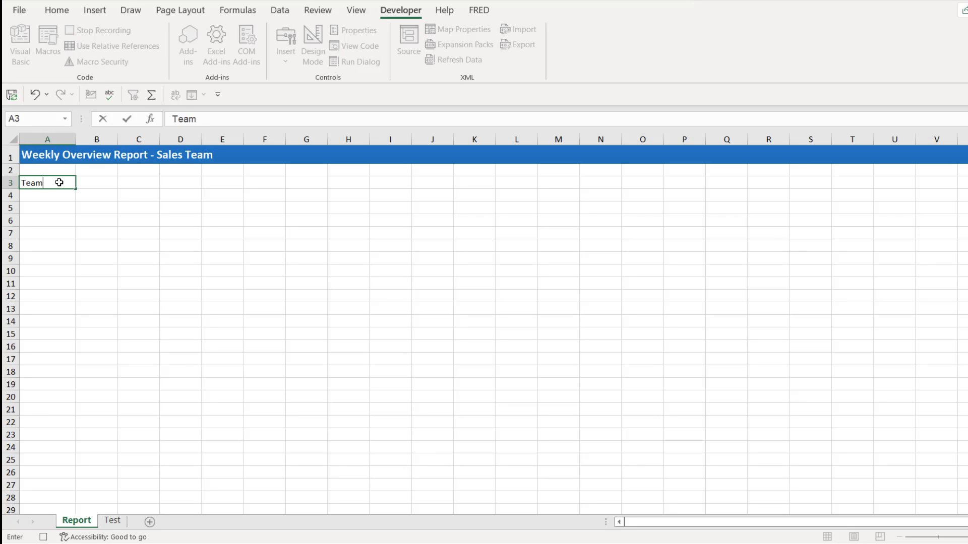
{"action": "left_click", "coordinate": [101, 184]}
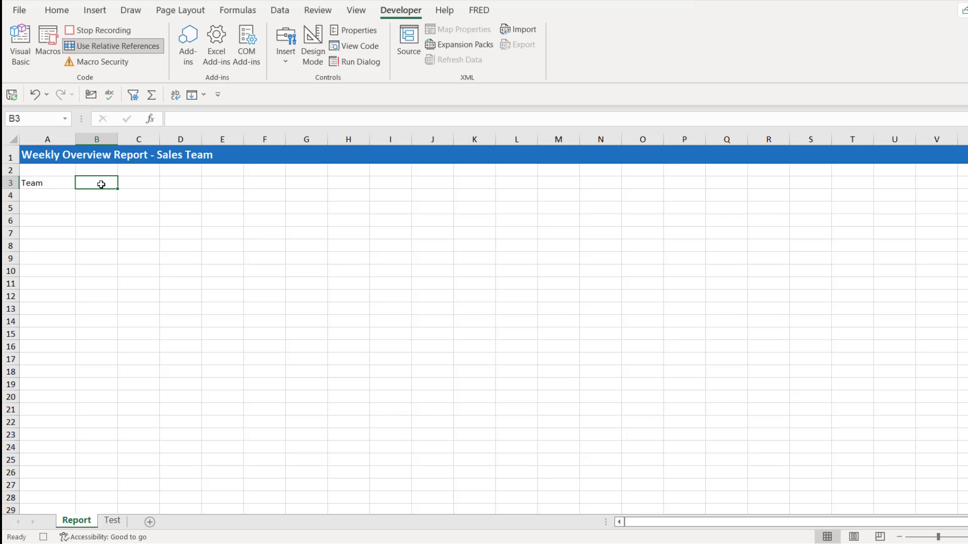
{"action": "type", "text": "Total"}
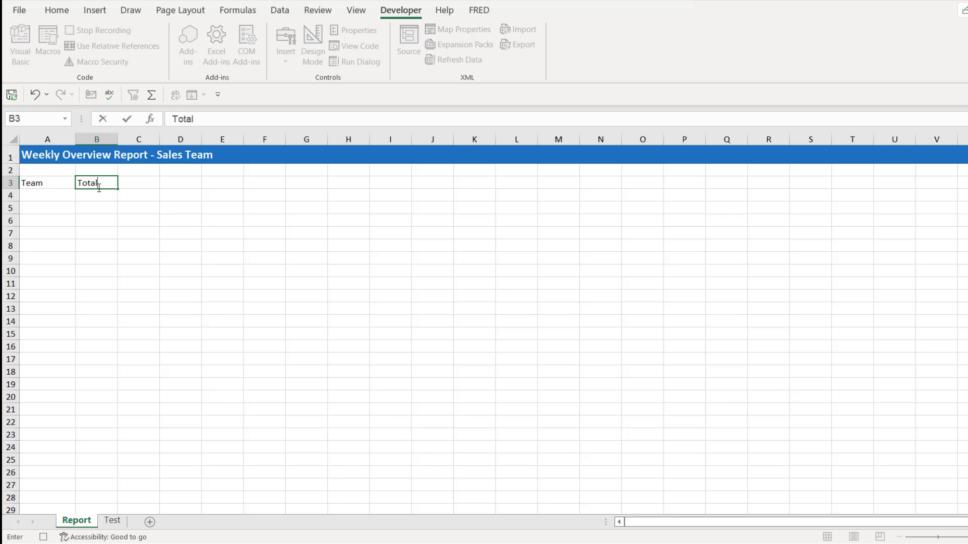
{"action": "left_click", "coordinate": [51, 198]}
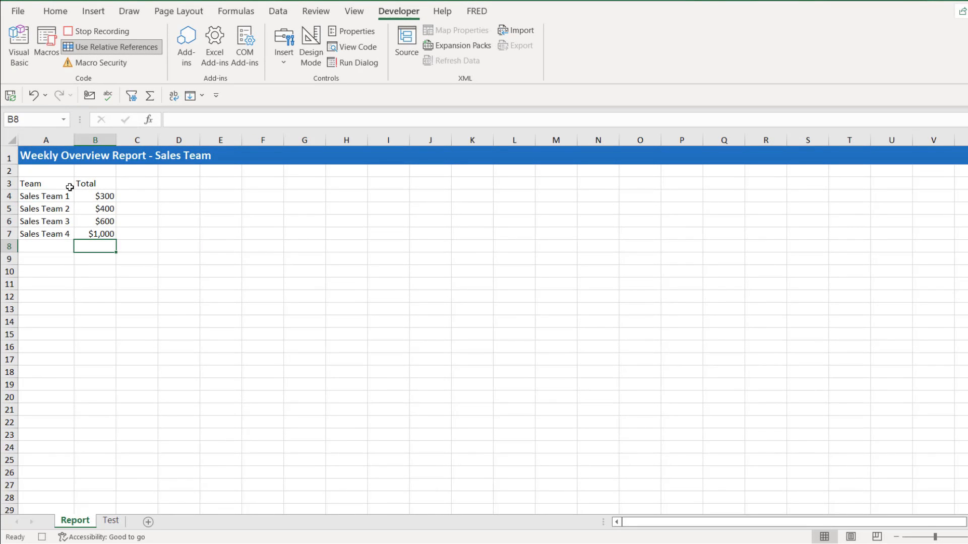
Make the Team and Total headings in A3:B3 bold and give them a bottom border.
{"action": "left_click_drag", "start_coordinate": [30, 184], "coordinate": [89, 185]}
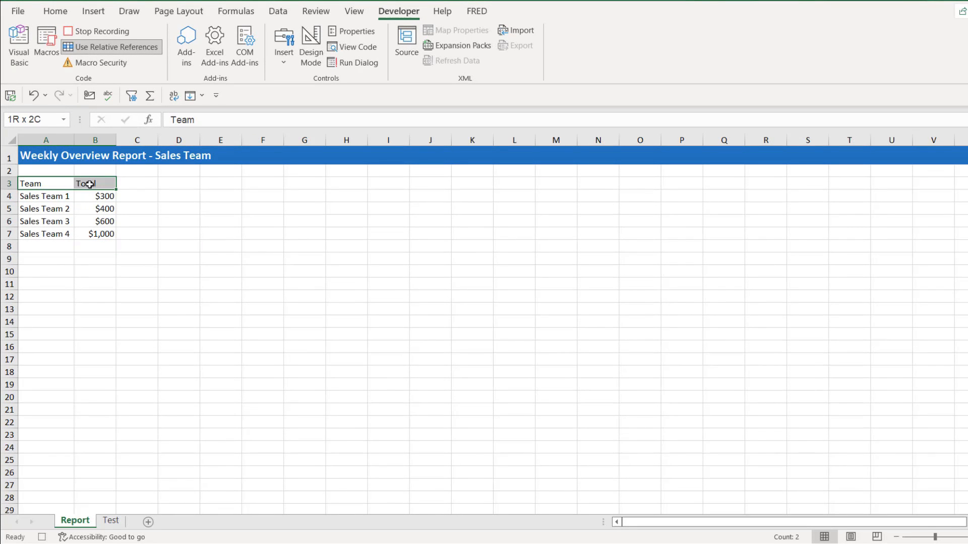
{"action": "left_click", "coordinate": [55, 11]}
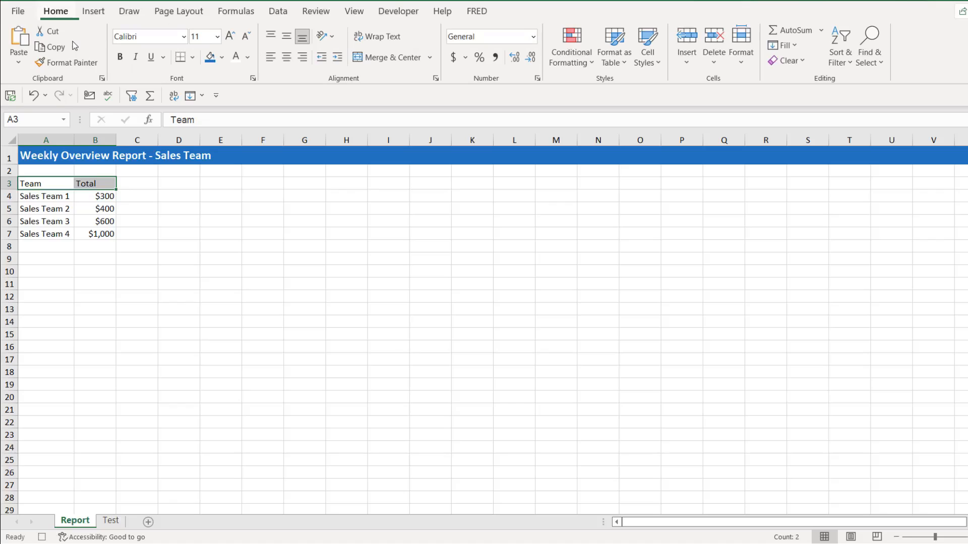
{"action": "left_click", "coordinate": [121, 57]}
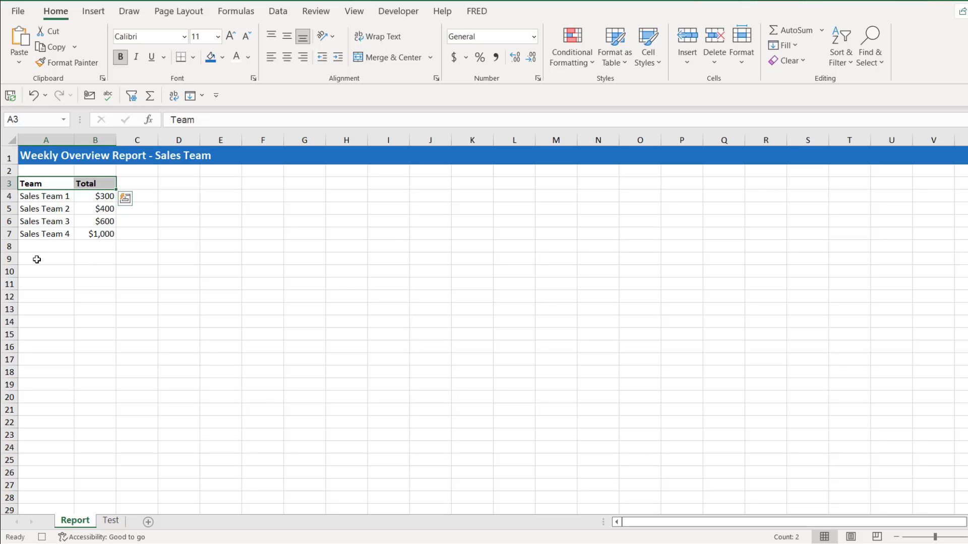
Select cell A9 as the macro's final position and stop recording the macro.
{"action": "left_click", "coordinate": [37, 259]}
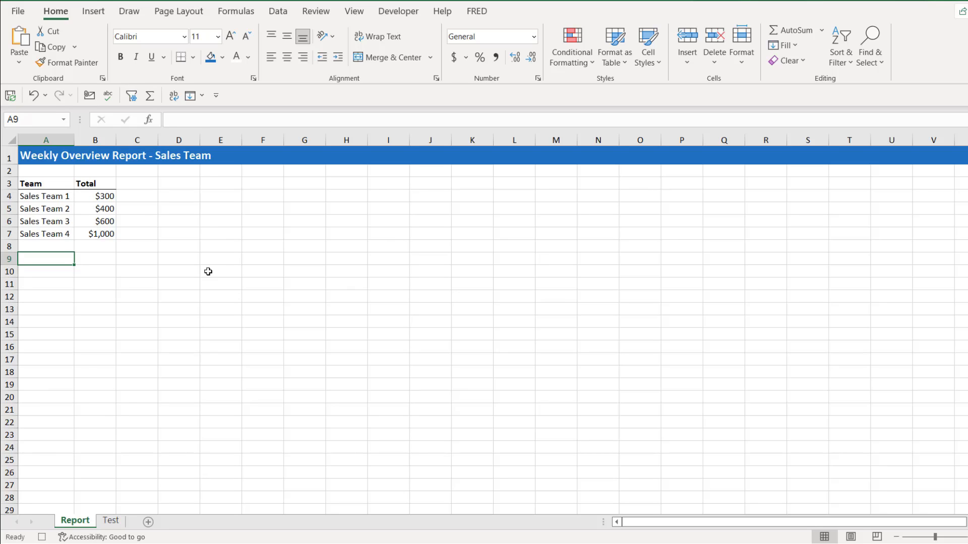
{"action": "left_click", "coordinate": [398, 11]}
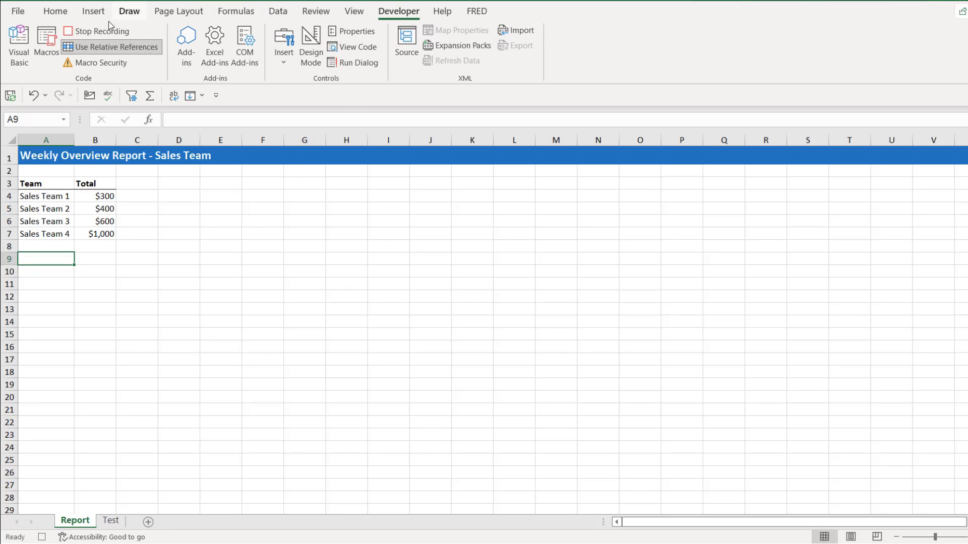
{"action": "left_click", "coordinate": [101, 32]}
Run the Sales_Team_Report macro from cell A3 on the Test sheet and resize column A to fit the team names.
{"action": "left_click", "coordinate": [111, 521]}
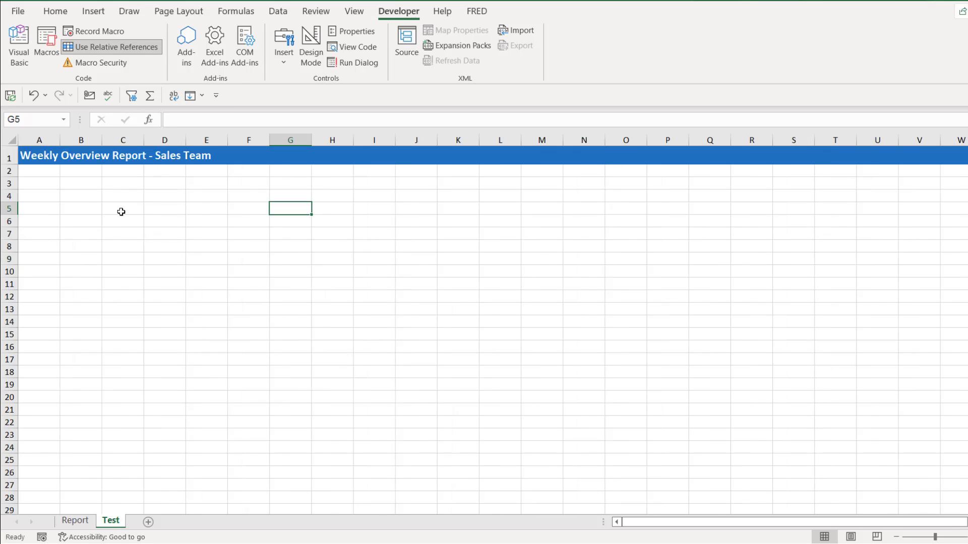
{"action": "left_click", "coordinate": [39, 186]}
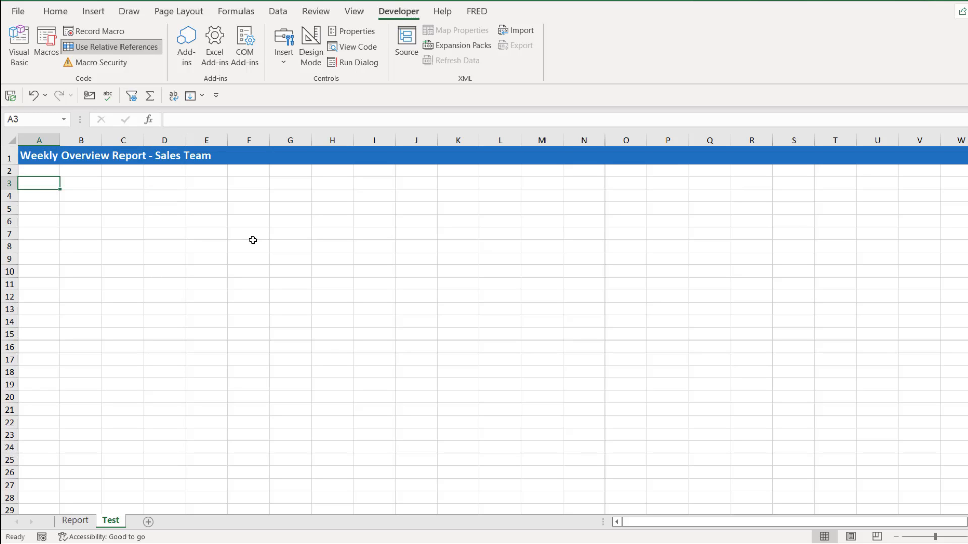
{"action": "key", "text": "ctrl+shift+r"}
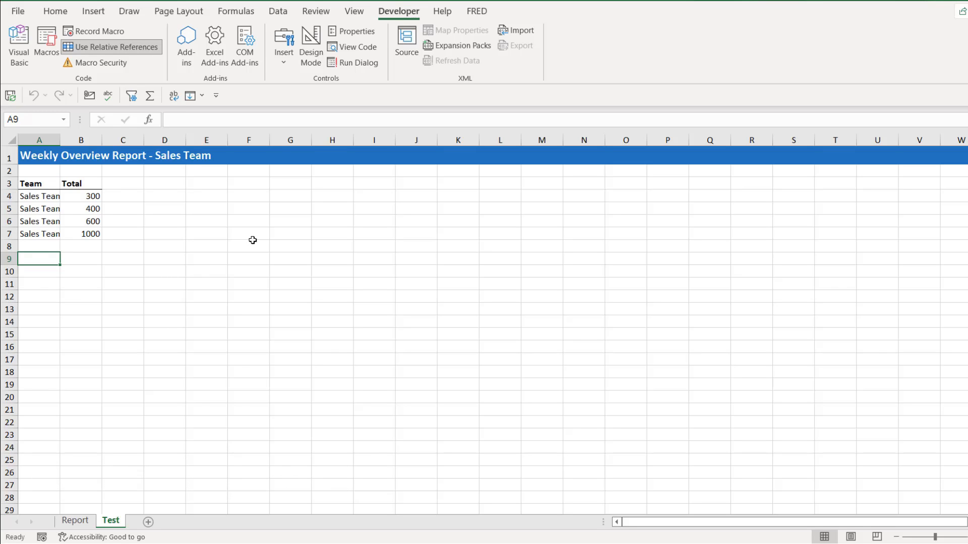
{"action": "double_click", "coordinate": [60, 139]}
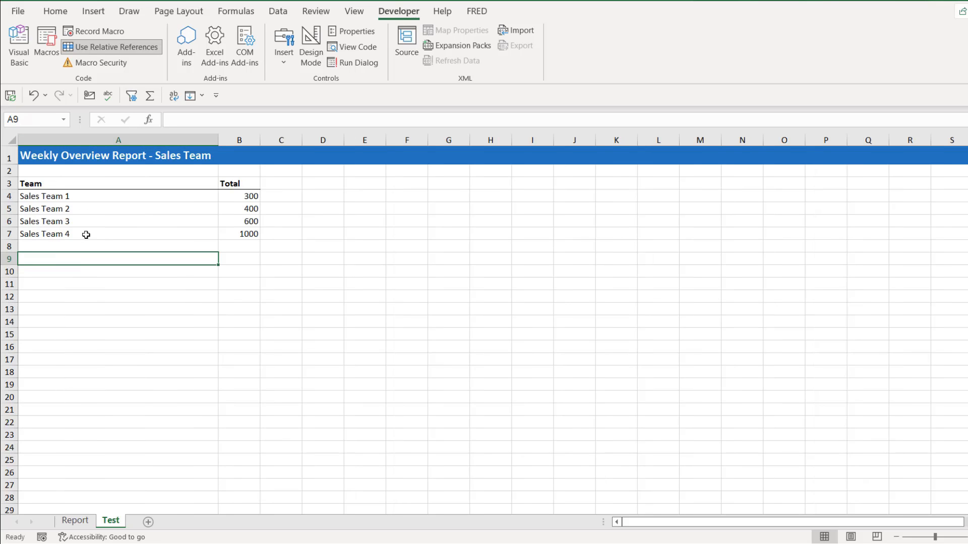
{"action": "left_click_drag", "start_coordinate": [219, 140], "coordinate": [91, 154]}
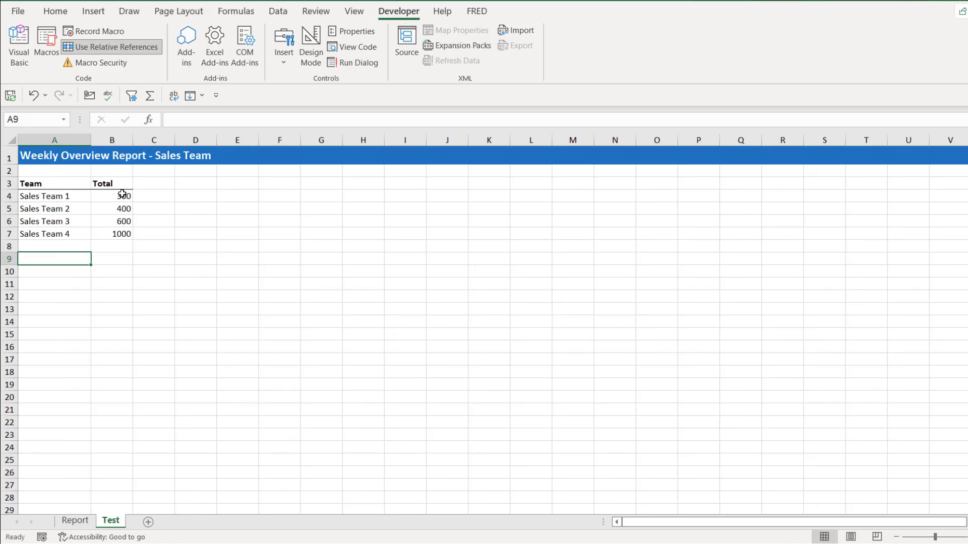
Compare the starting cell A3 of the sales team table on the Test sheet with the one on the Report sheet.
{"action": "left_click", "coordinate": [51, 187]}
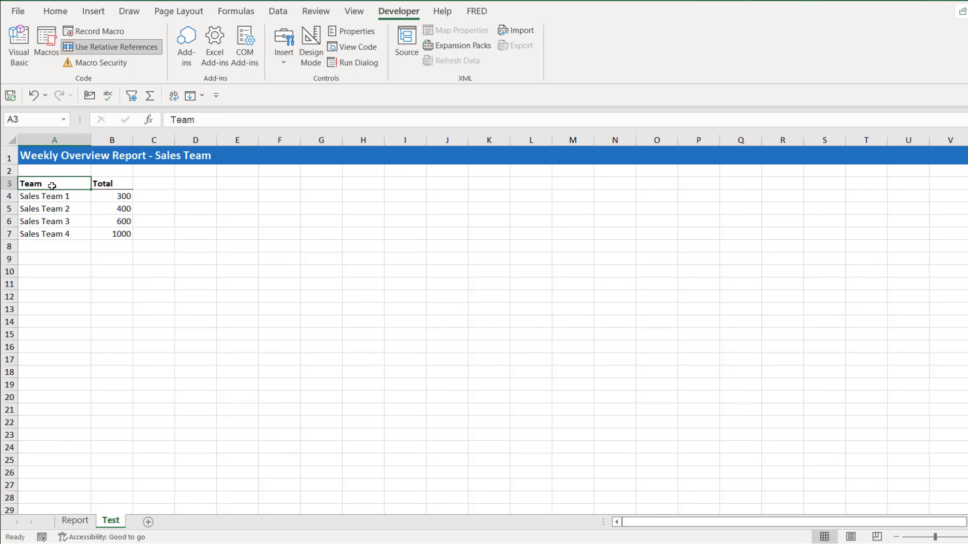
{"action": "left_click", "coordinate": [79, 521]}
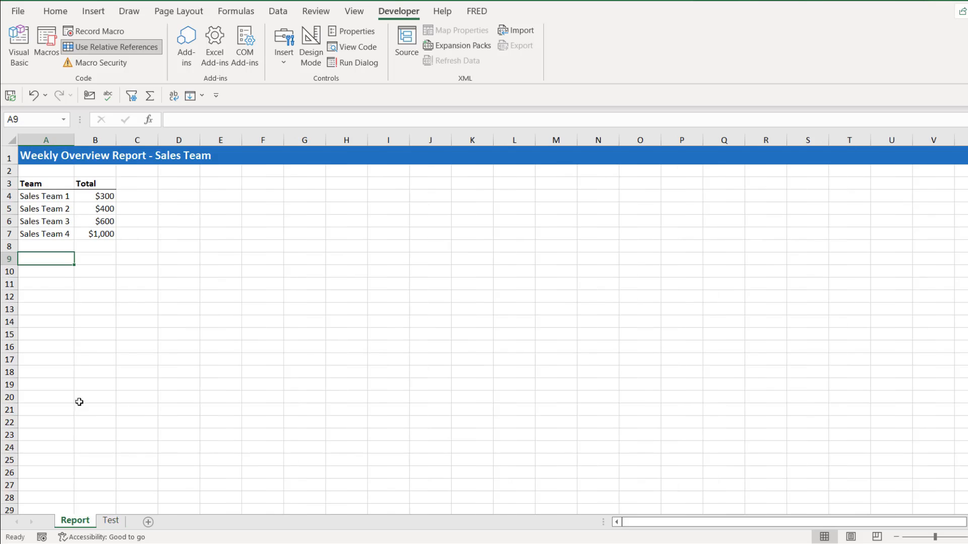
{"action": "left_click", "coordinate": [47, 186]}
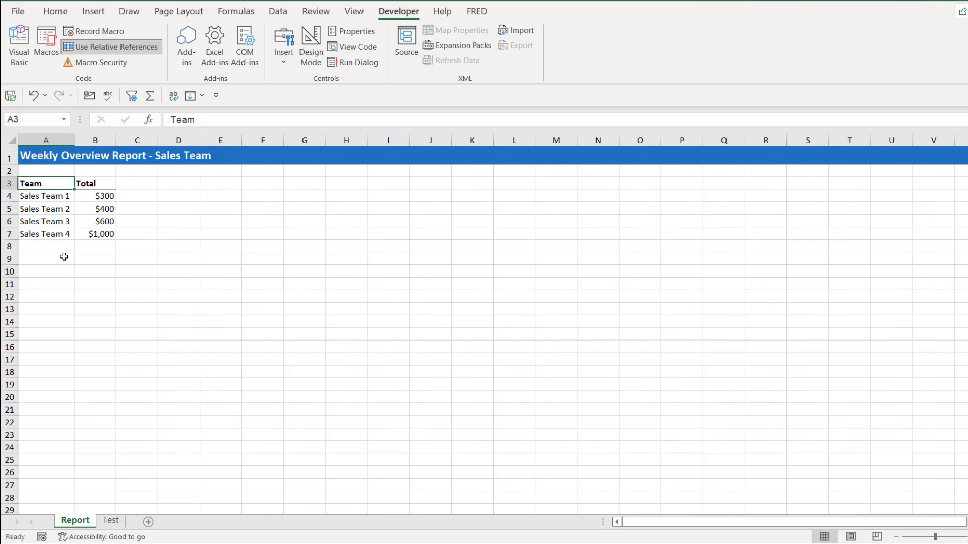
{"action": "left_click", "coordinate": [111, 521]}
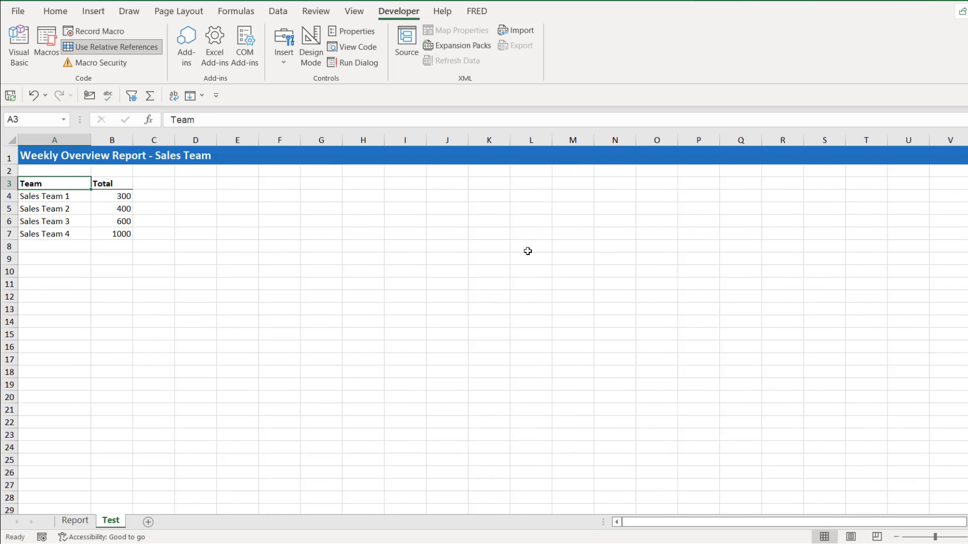
Run the Sales_Team_Report macro on the Test sheet from cell M5 and again from cell I14.
{"action": "left_click", "coordinate": [575, 208]}
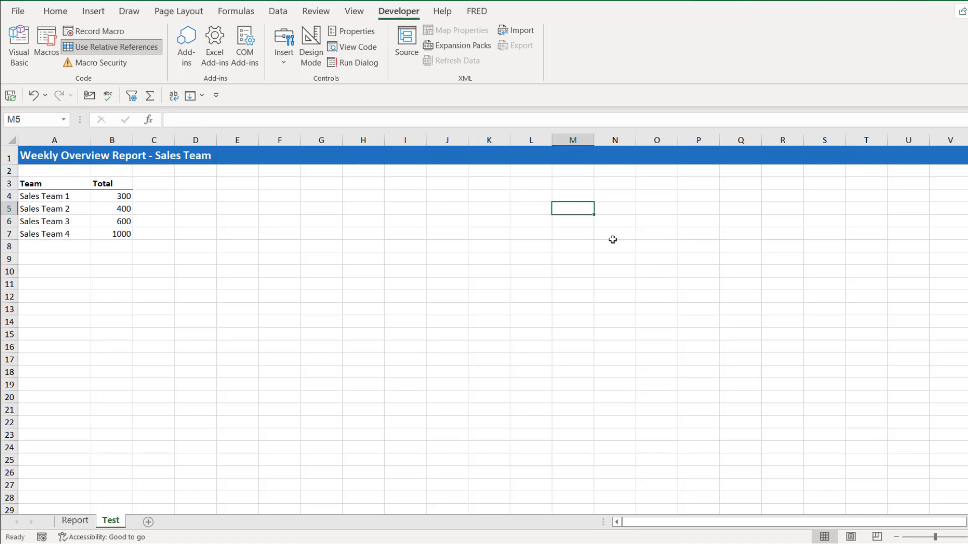
{"action": "key", "text": "ctrl+shift+r"}
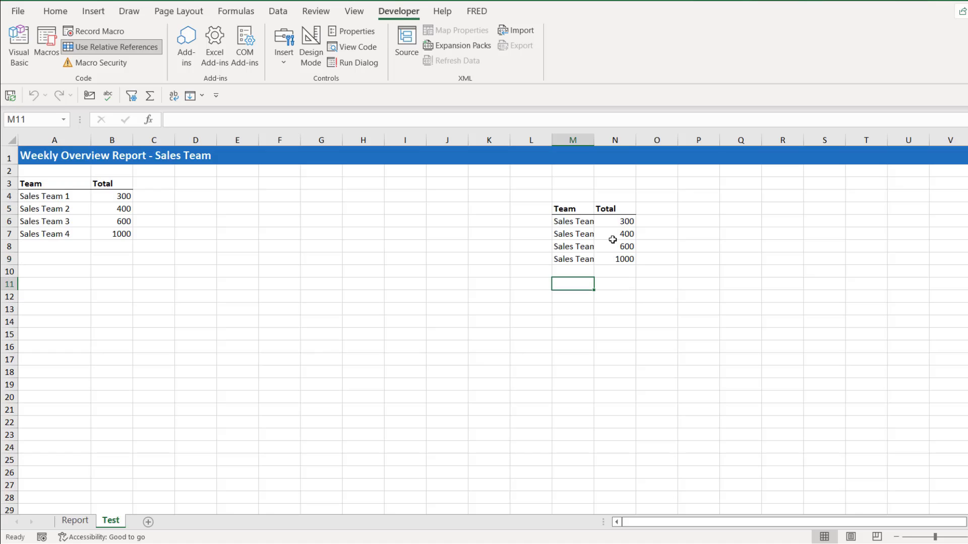
{"action": "left_click", "coordinate": [397, 322]}
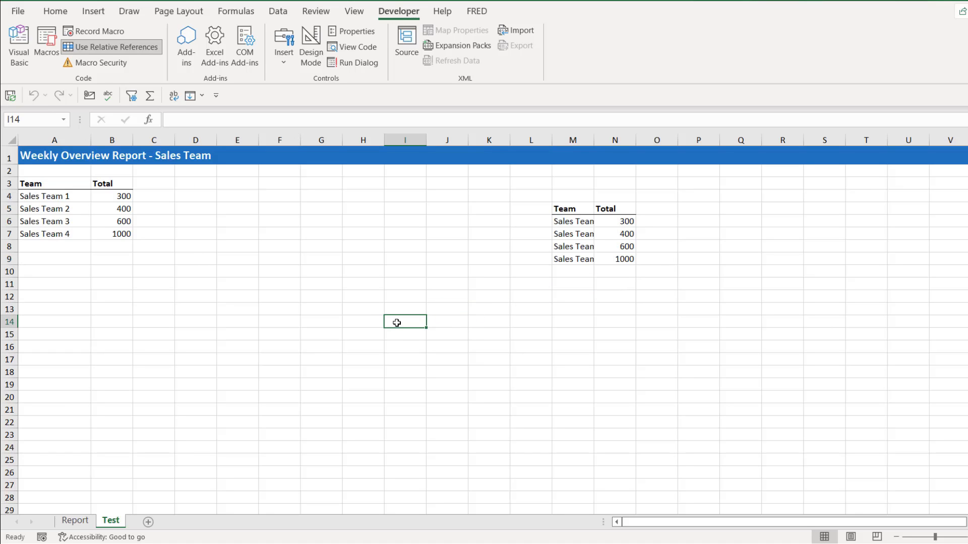
{"action": "key", "text": "ctrl+shift+r"}
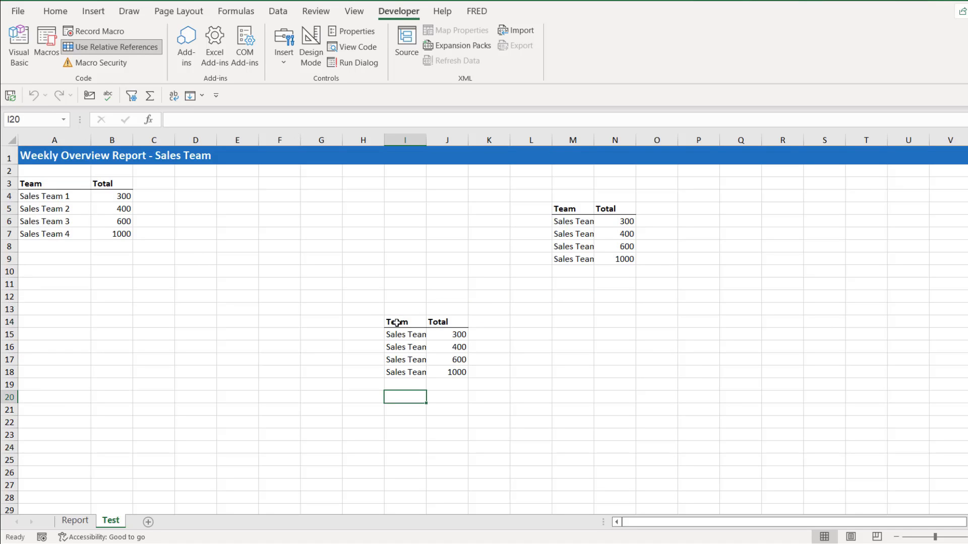